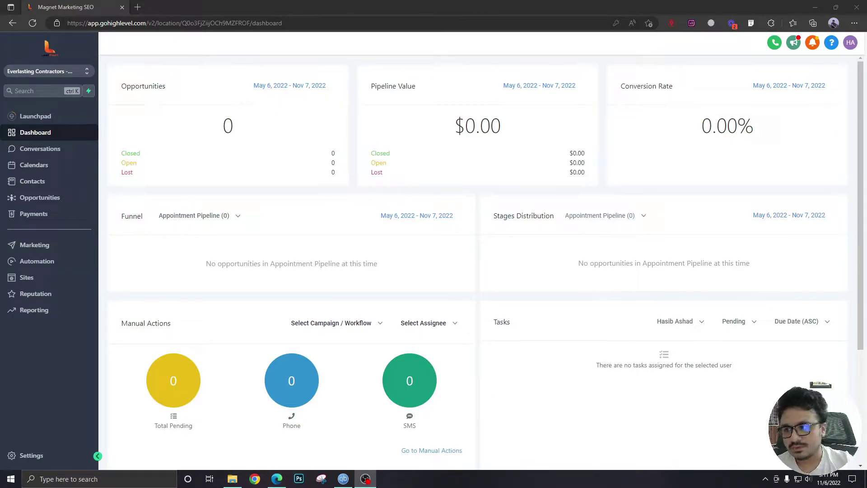
Go to Marketing's Social Planner and start connecting a Facebook account
click(48, 247)
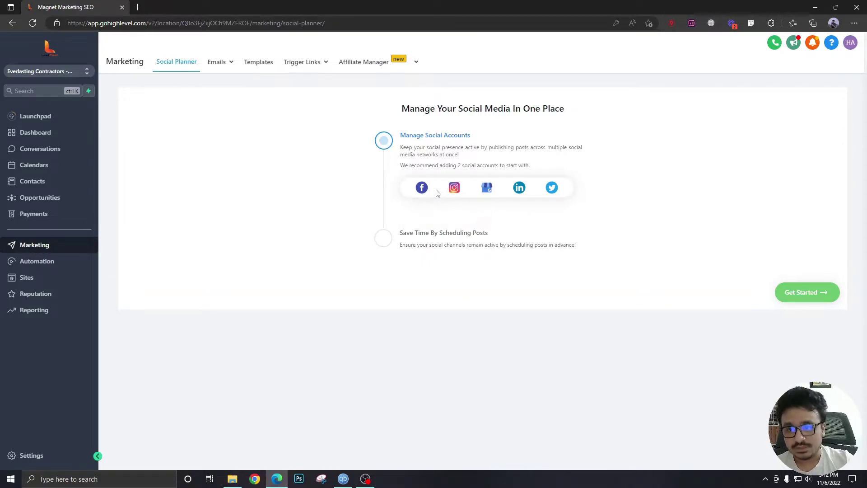
click(422, 189)
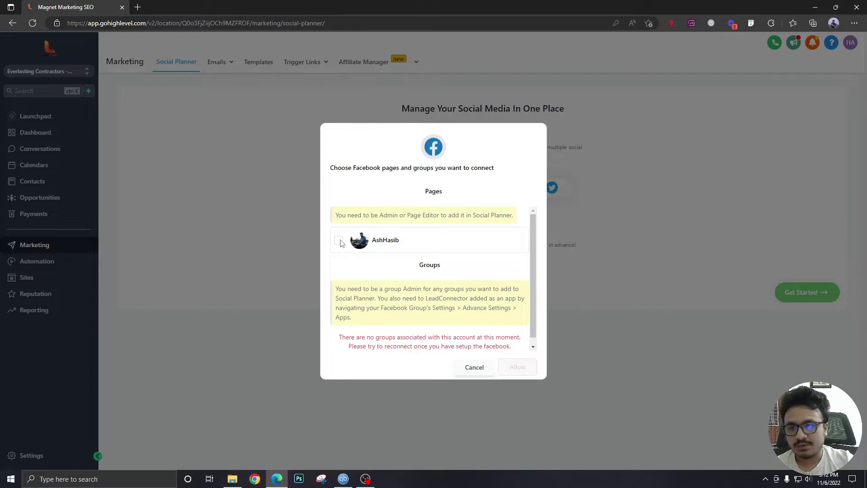
Select the Facebook page, review the no-groups warning, and allow the connection
click(340, 243)
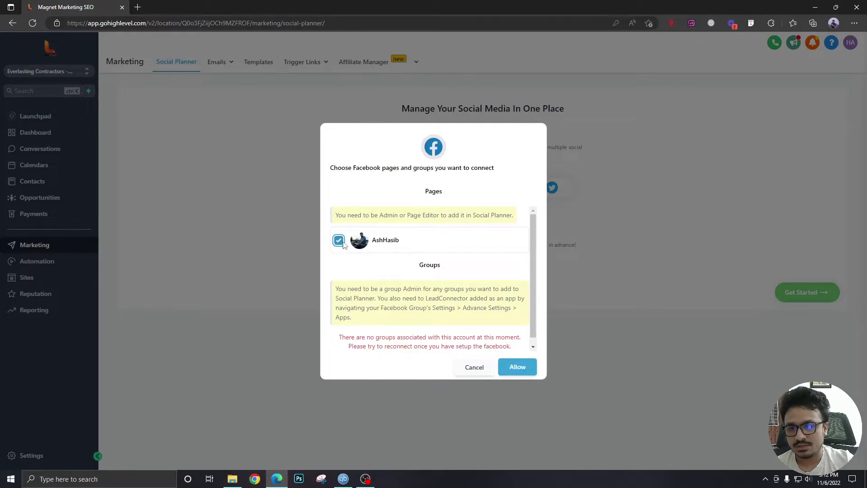
scroll(397, 281, down, 1)
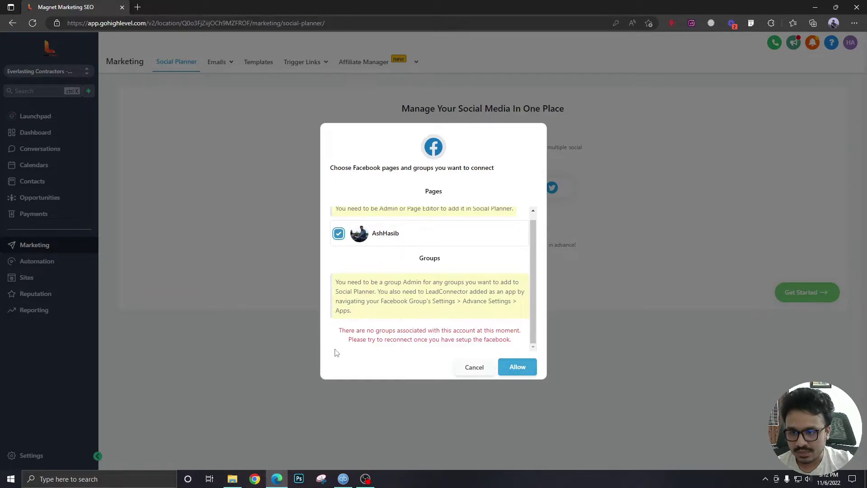
drag(339, 331, 515, 331)
click(516, 331)
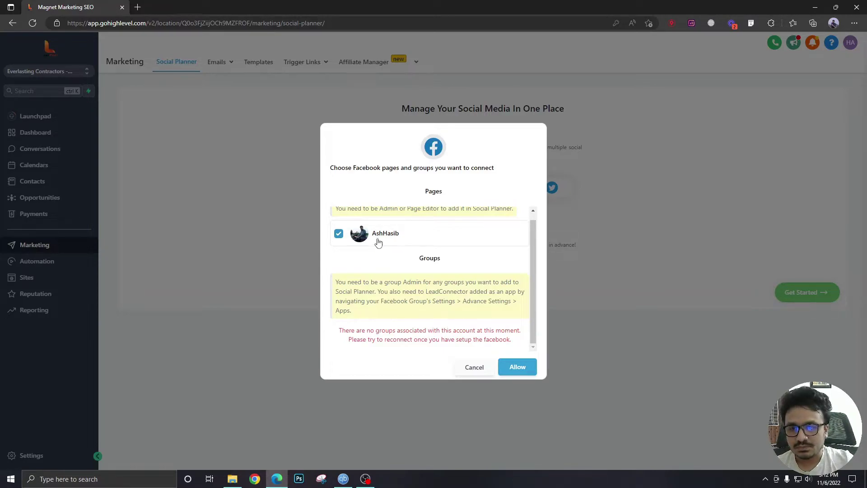
scroll(406, 270, up, 1)
scroll(393, 258, down, 1)
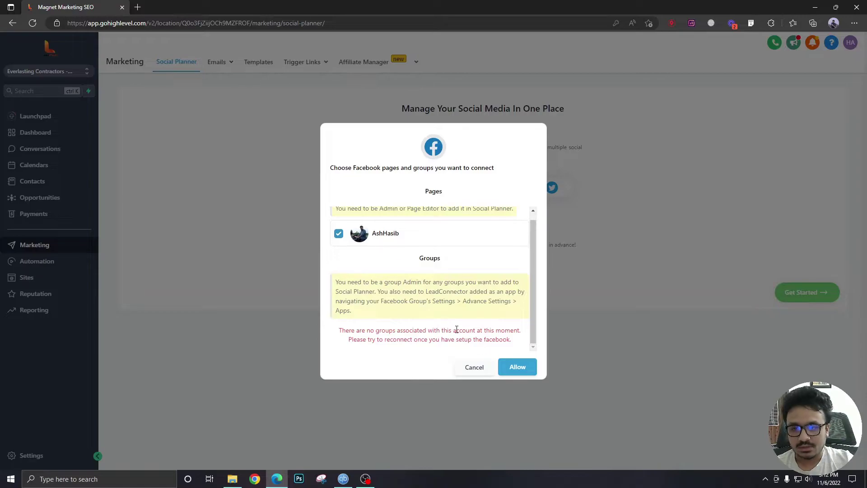
click(509, 366)
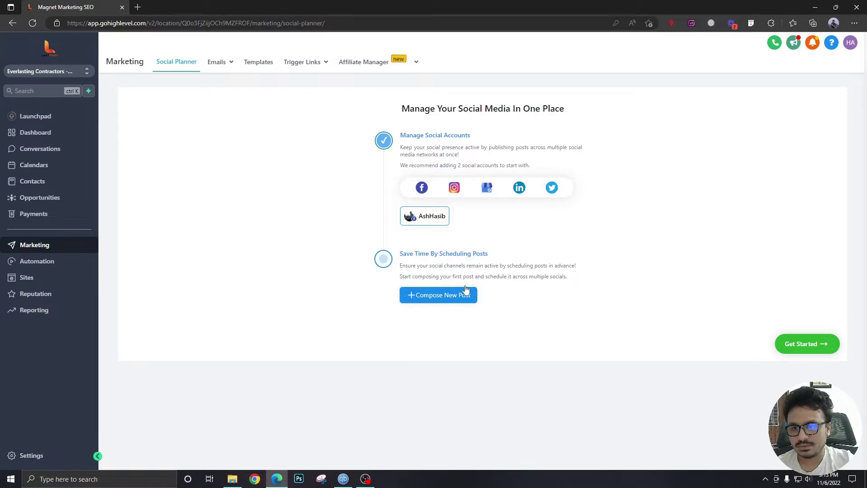
Continue past Get Started and begin a Create New Post in the Social Planner
click(788, 351)
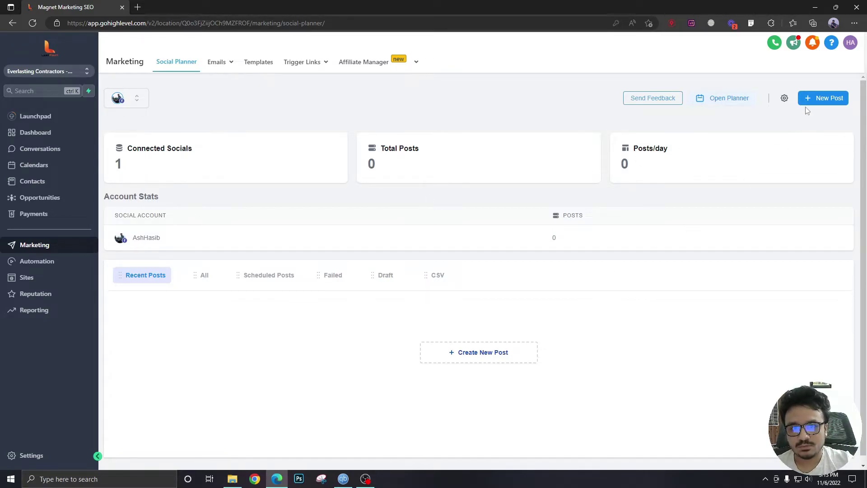
click(817, 100)
click(778, 120)
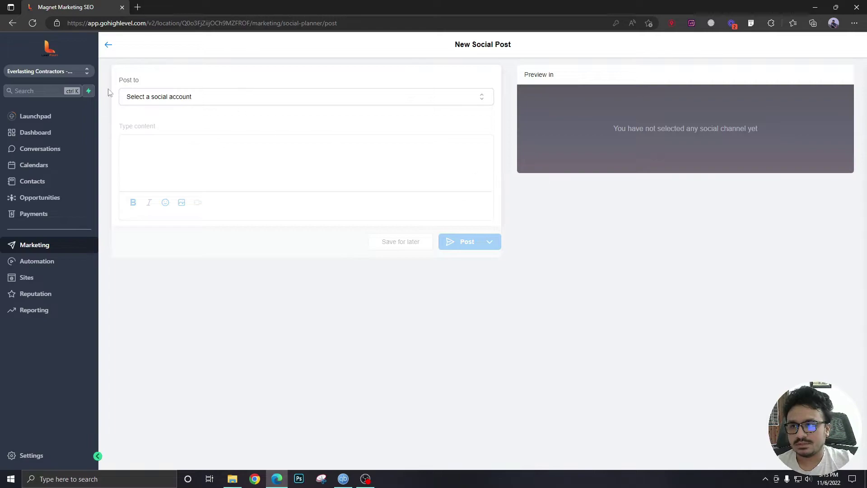
Choose the connected Facebook page as the post destination and bring up the media library
click(252, 100)
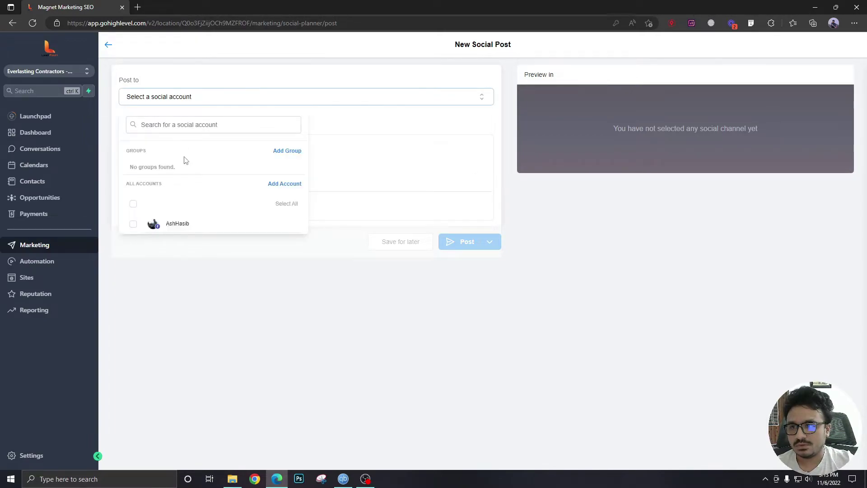
click(133, 225)
click(264, 107)
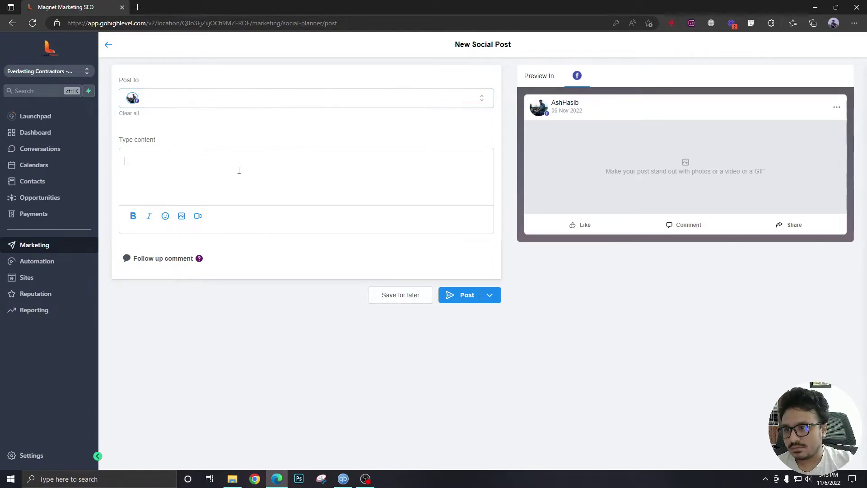
click(182, 217)
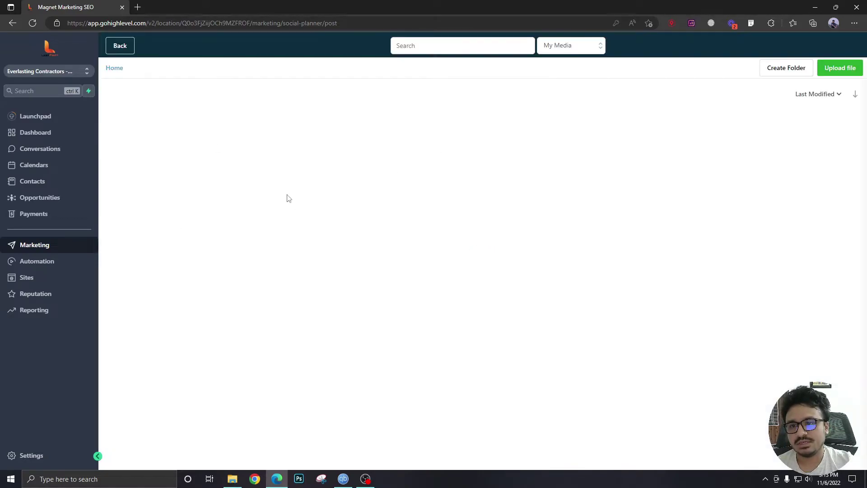
Cancel the file upload and attach the existing roofers image to the post
click(830, 70)
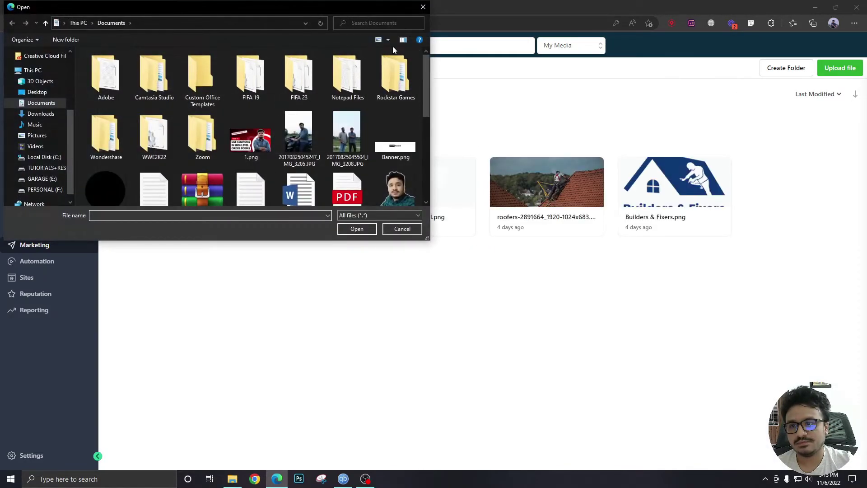
click(423, 7)
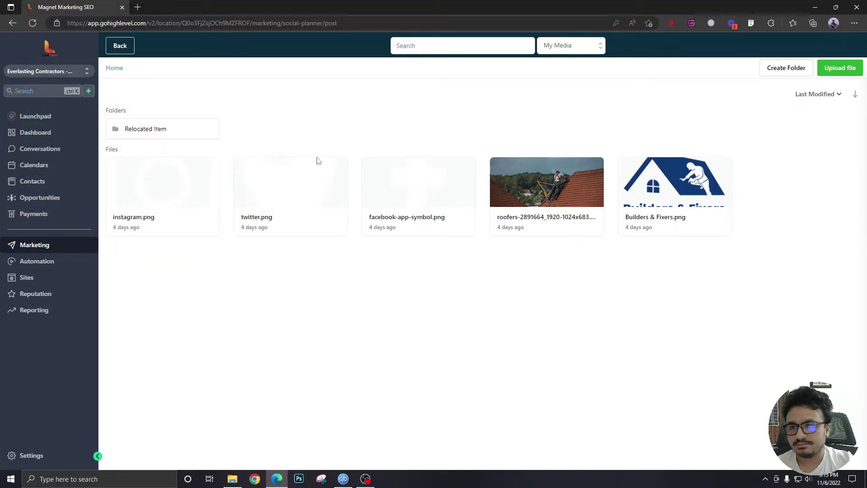
click(557, 202)
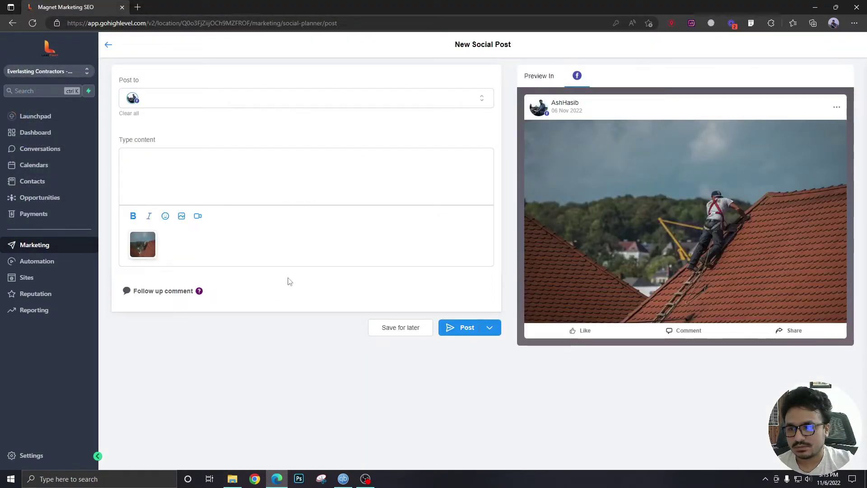
mouse_move(685, 221)
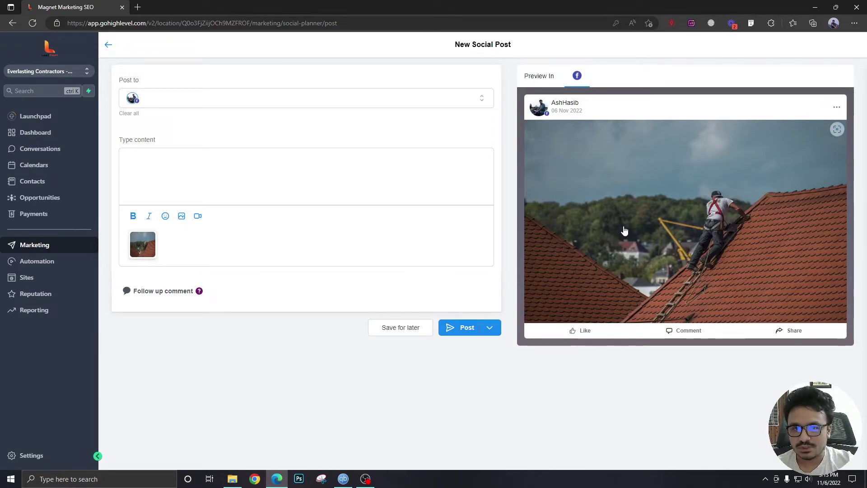
click(191, 160)
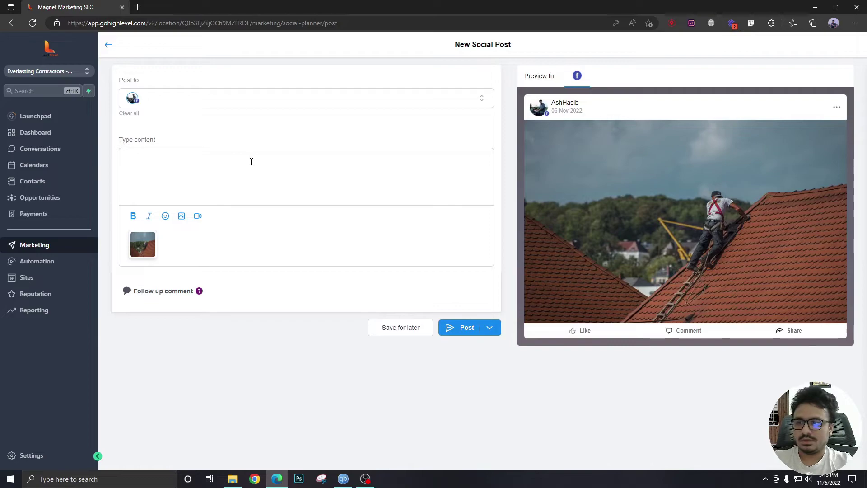
text(Click)
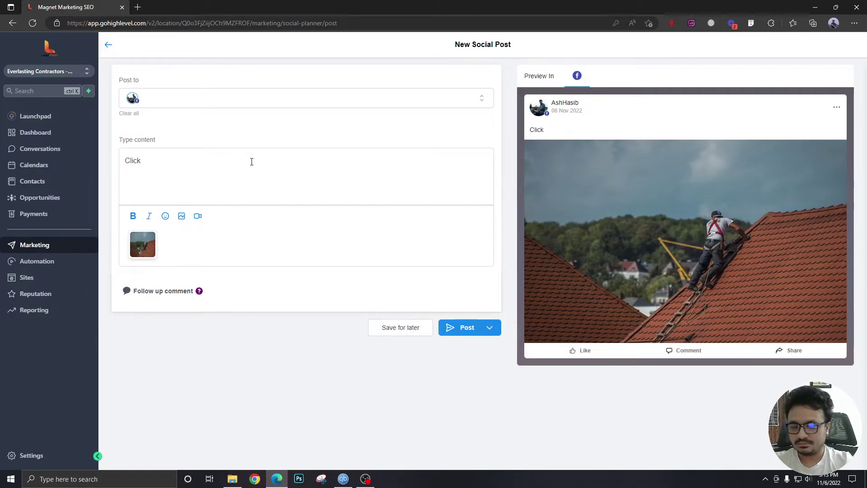
text( her)
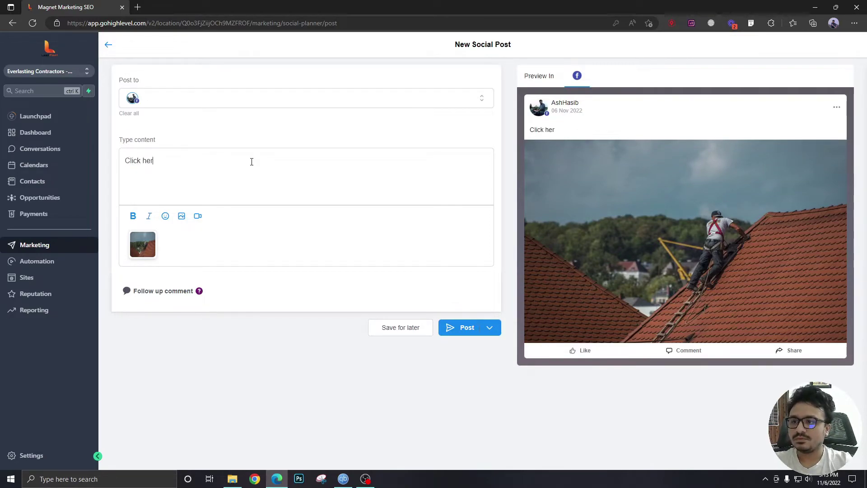
text(e for a roo)
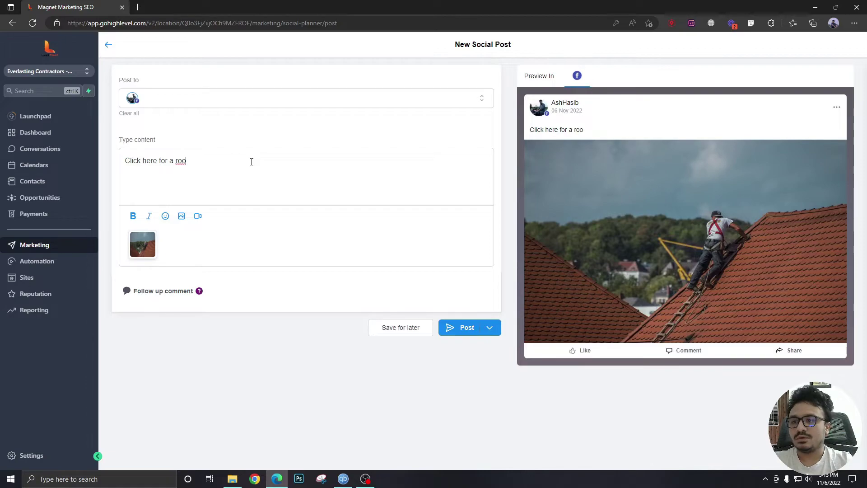
key(BackSpace)
key(BackSpace)
key(BackSpace)
text(FRE)
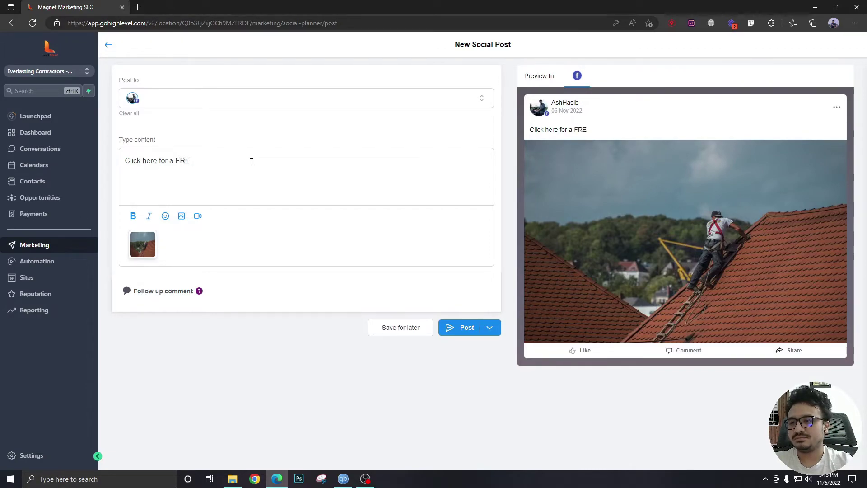
text(E roof inspe)
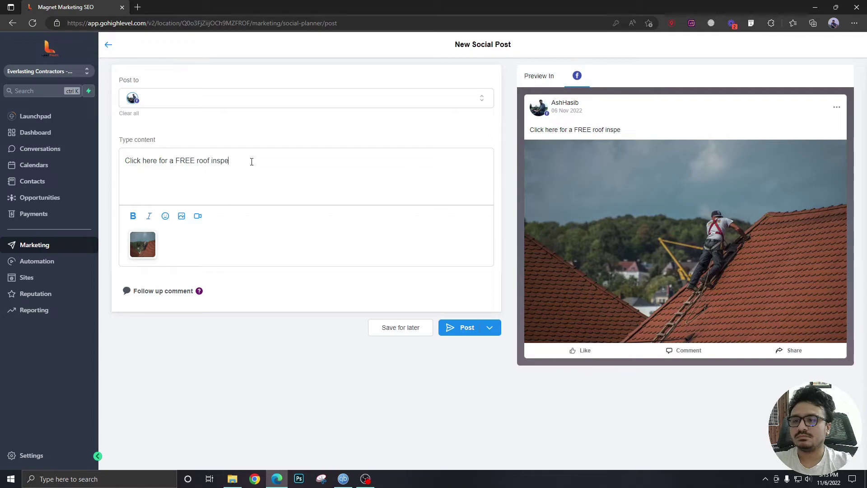
text(ction)
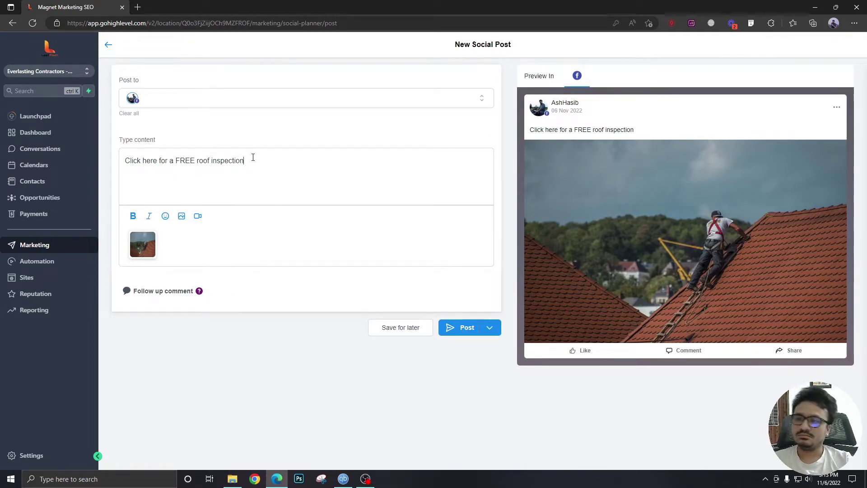
text(!)
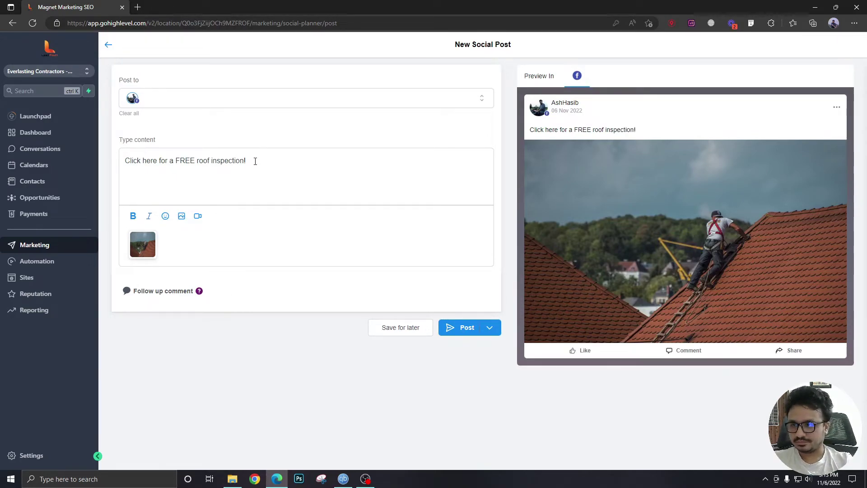
key(Return)
text(https://)
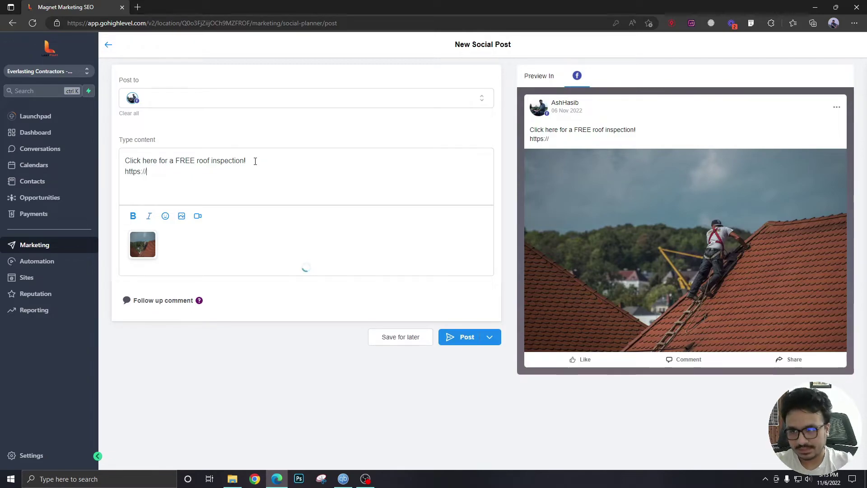
text(google.com/)
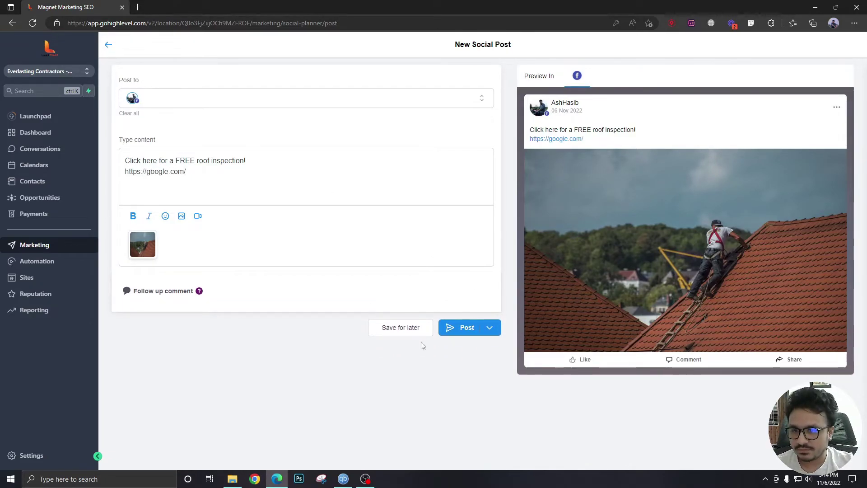
Choose Schedule Post to view the date picker, then cancel back to the planner overview
click(489, 329)
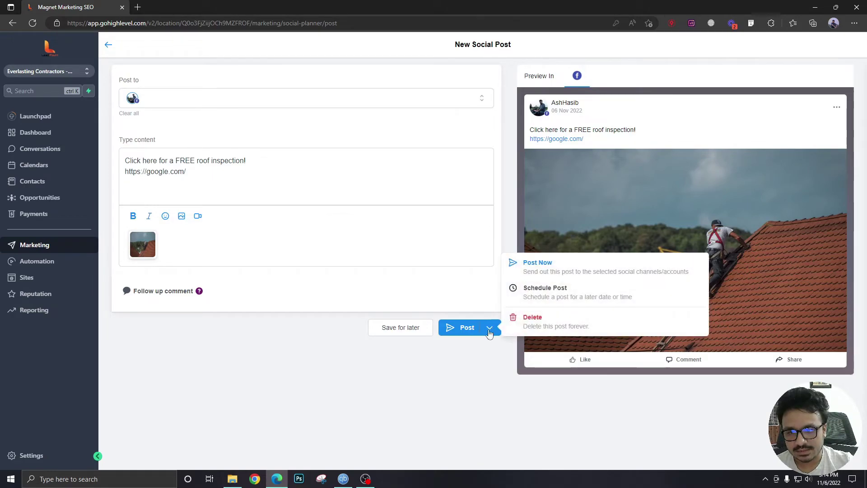
click(542, 293)
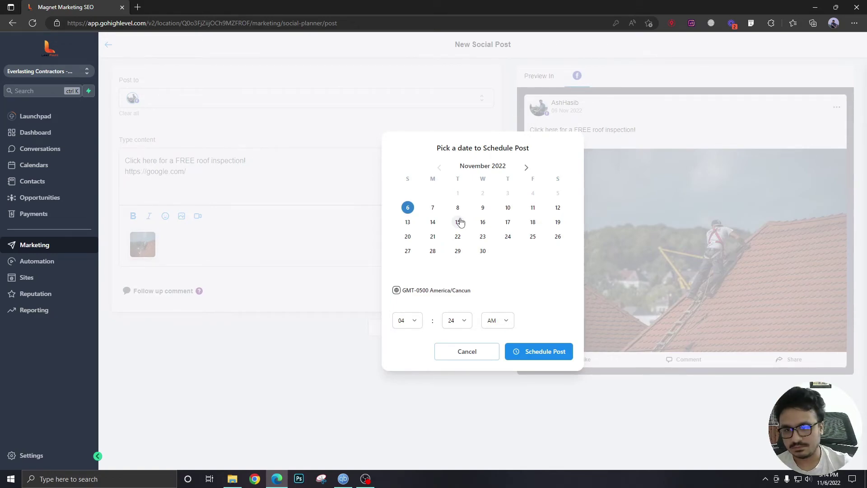
click(467, 352)
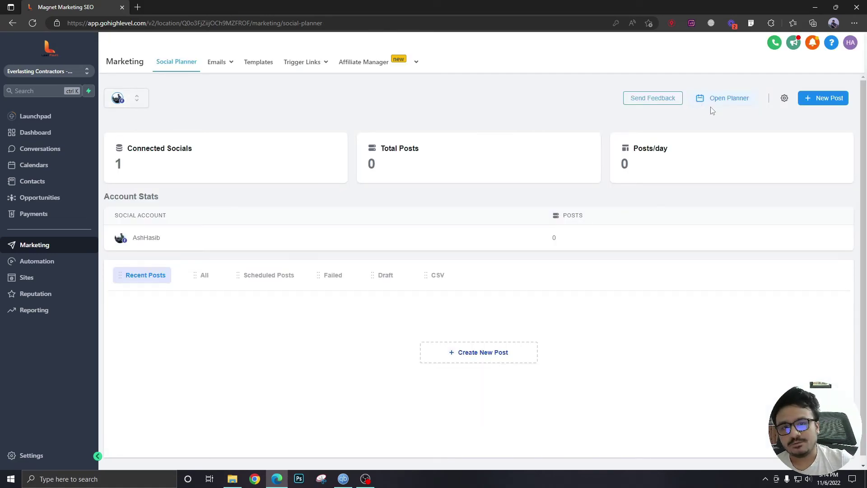
click(723, 101)
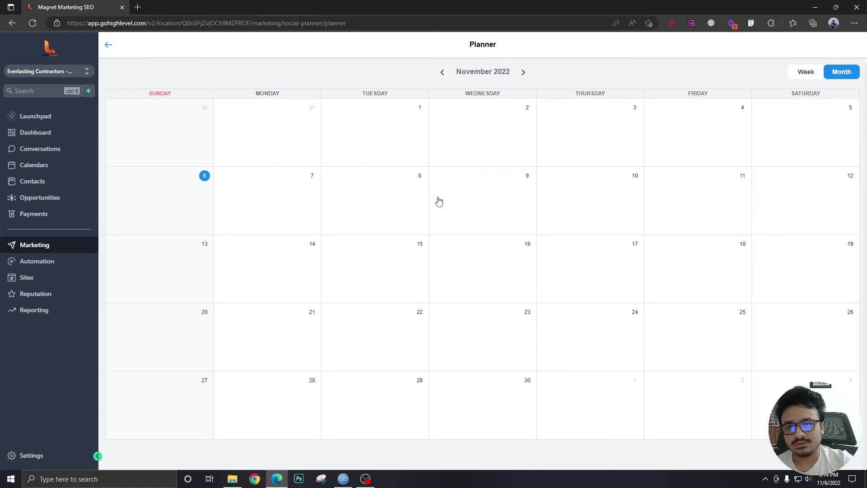
mouse_move(482, 267)
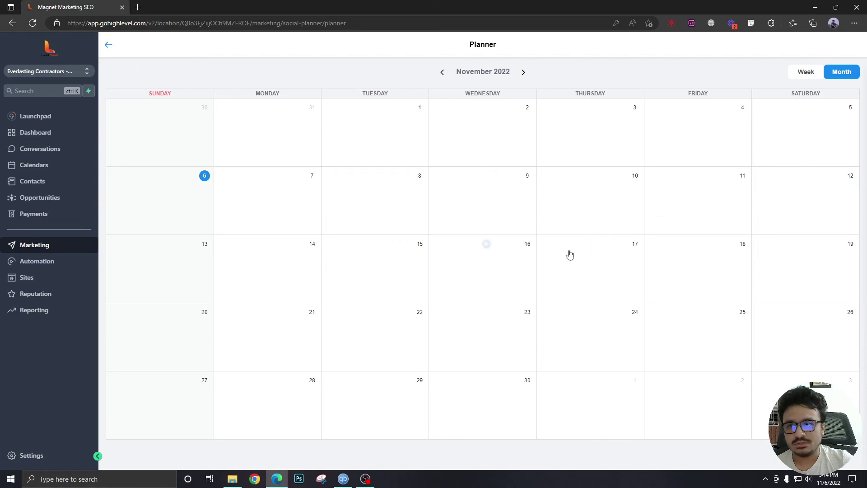
click(108, 46)
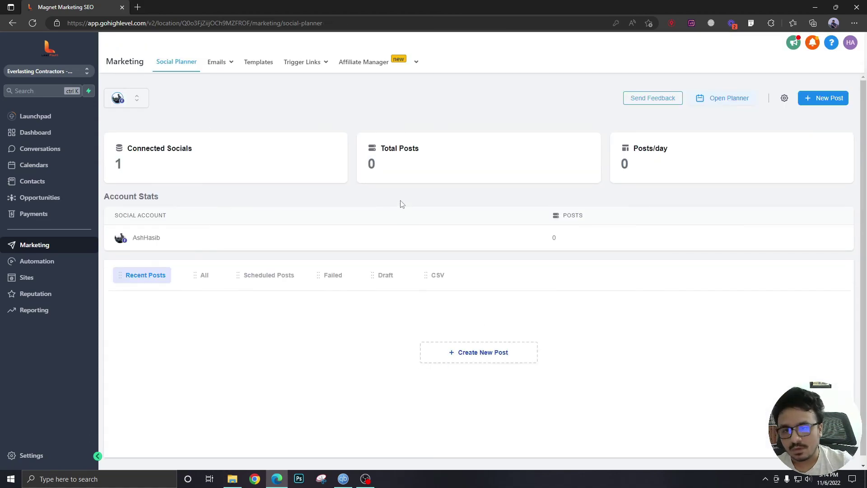